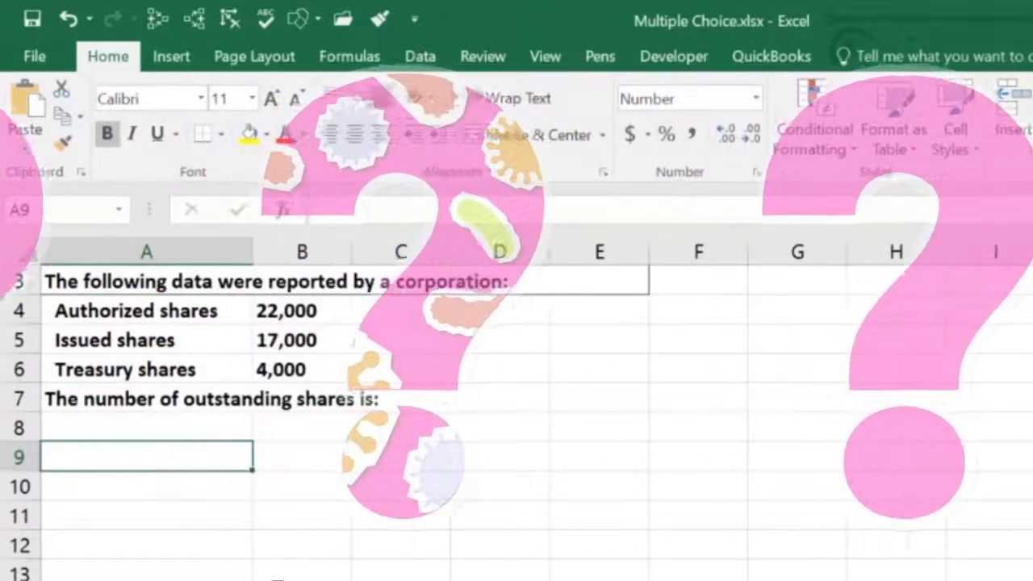
# List the Issued shares label in A9 with 17,000 beside it.
pyautogui.write('=')
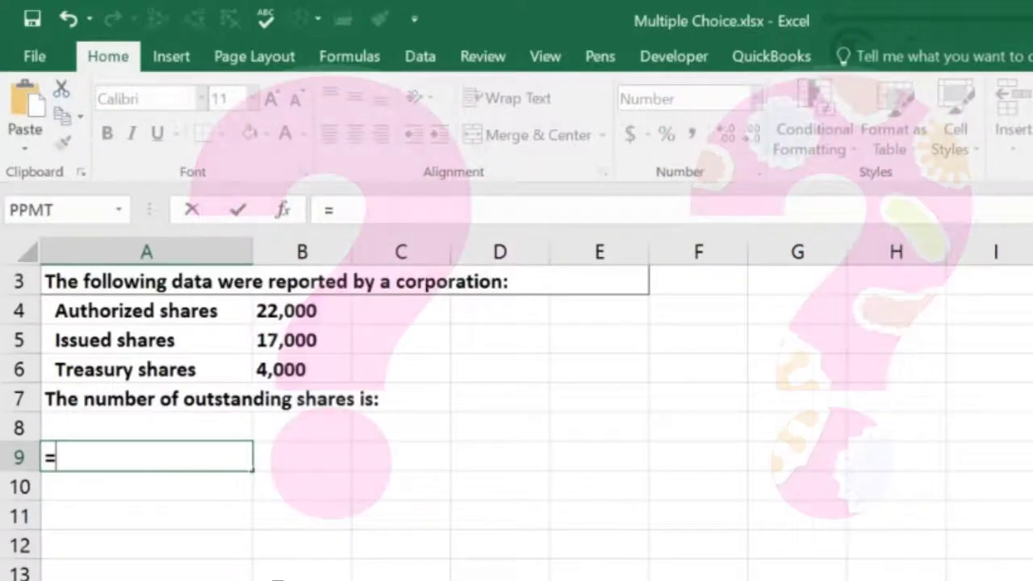
pyautogui.press('Up')
pyautogui.press('Up')
pyautogui.press('Up')
pyautogui.press('Up')
pyautogui.press('Tab')
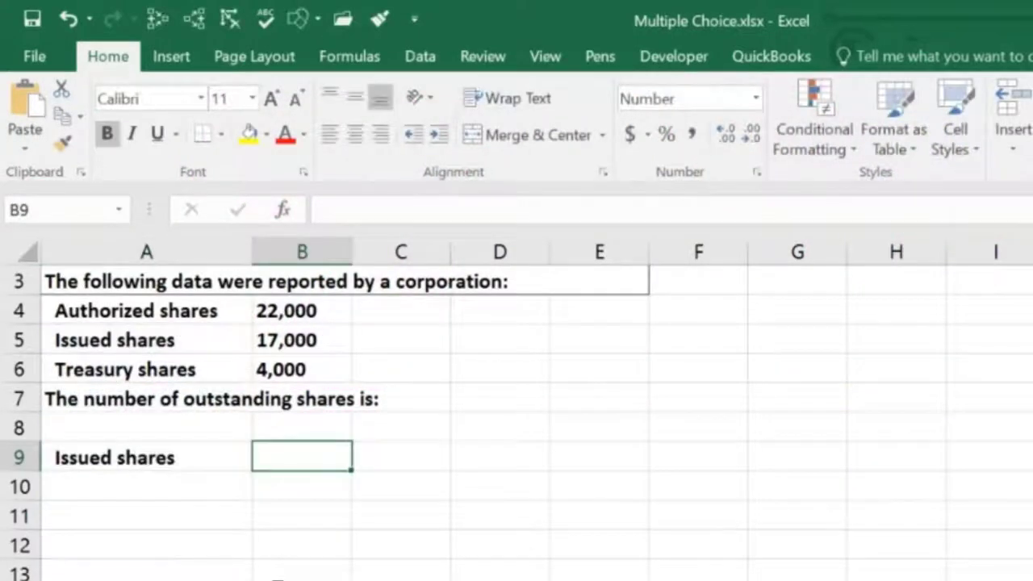
pyautogui.write('1')
pyautogui.write('7,000')
pyautogui.press('Return')
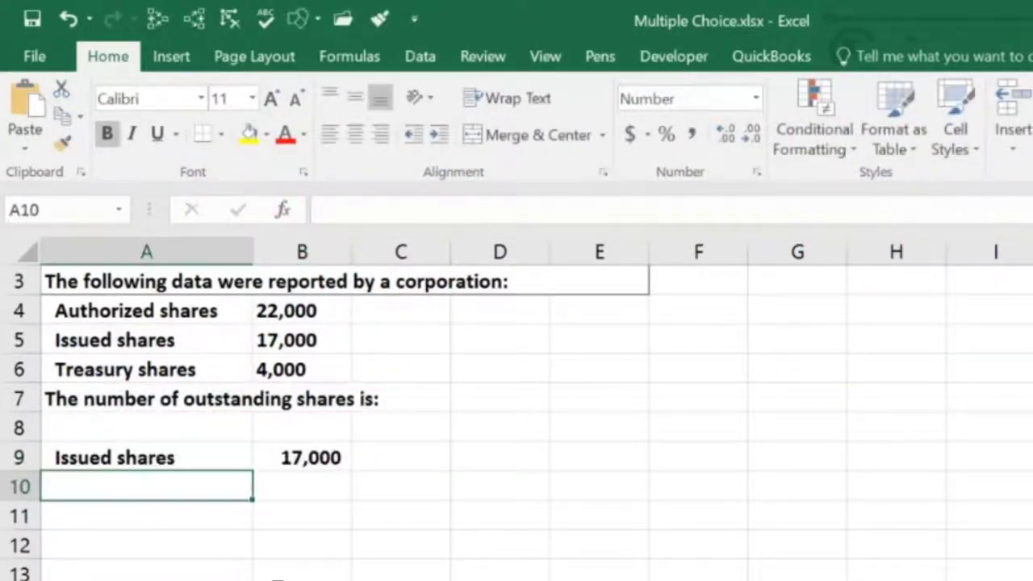
# Add the Treasury shares label in A10 with 4,000 typed as a plain value in B10.
pyautogui.write('=')
pyautogui.press('Up')
pyautogui.press('Up')
pyautogui.press('Up')
pyautogui.press('Up')
pyautogui.press('Return')
pyautogui.click(302, 486)
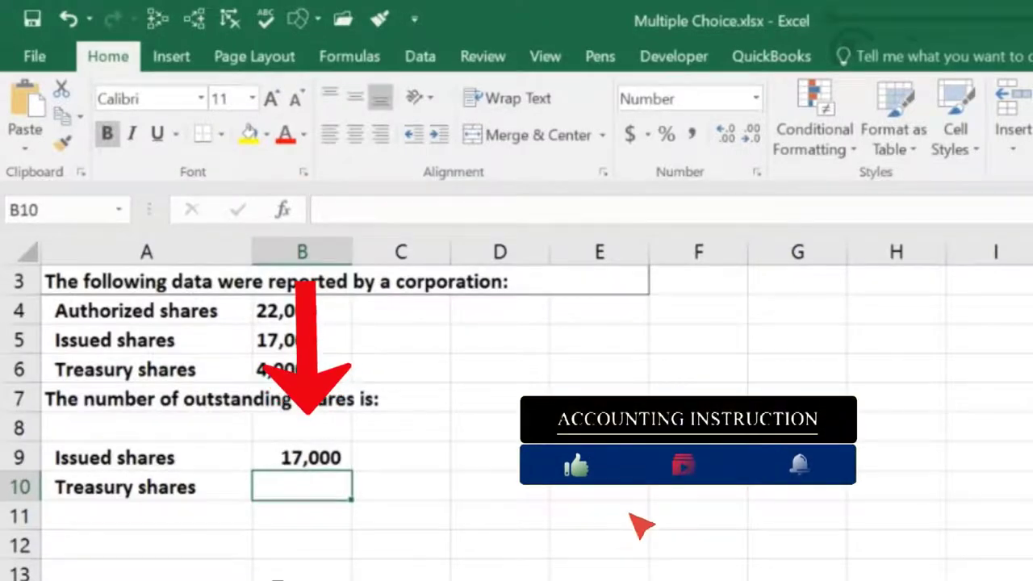
pyautogui.write('=')
pyautogui.press('Up')
pyautogui.press('Up')
pyautogui.press('Up')
pyautogui.press('Up')
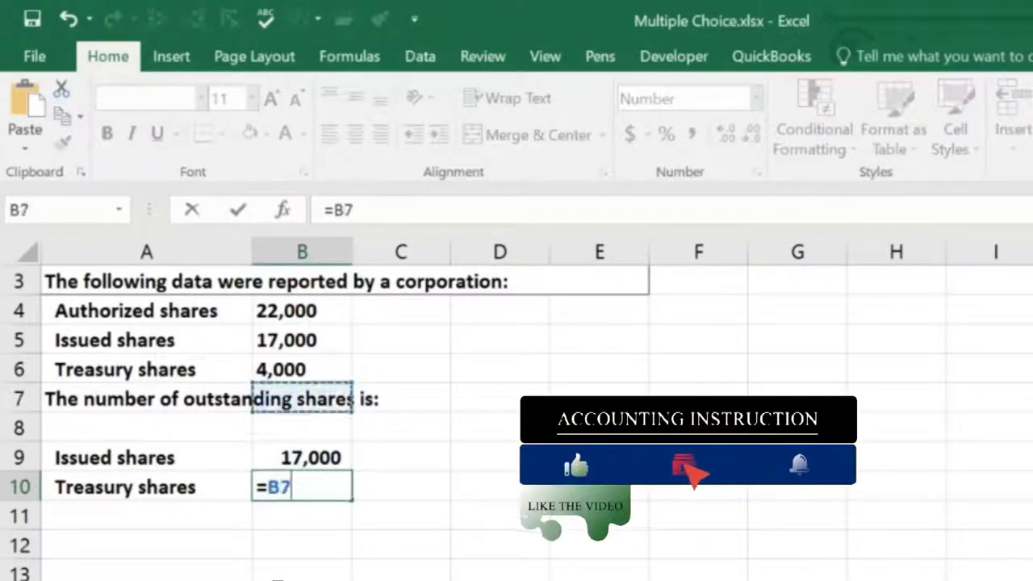
pyautogui.press('Return')
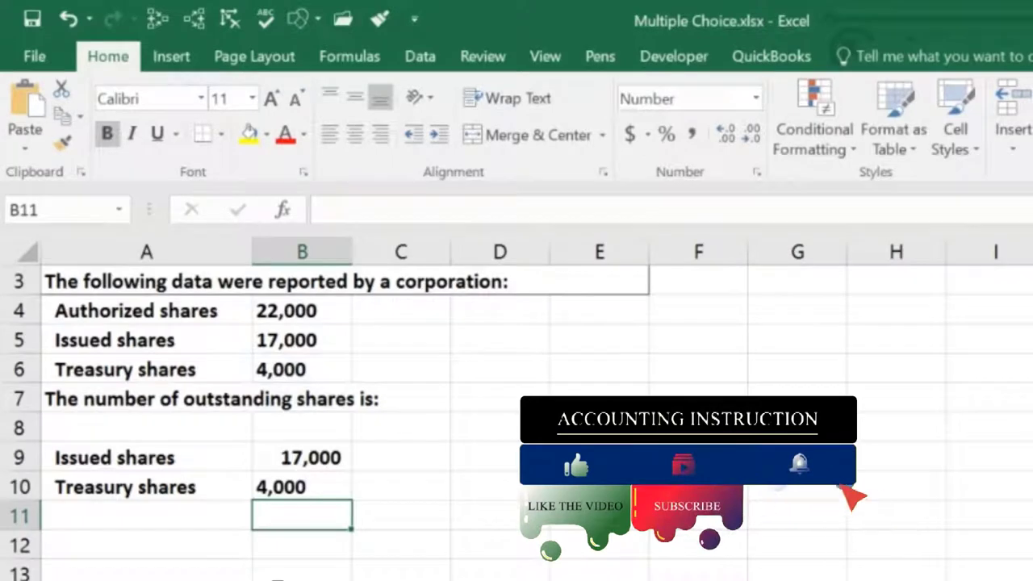
pyautogui.click(302, 487)
pyautogui.write('4,0')
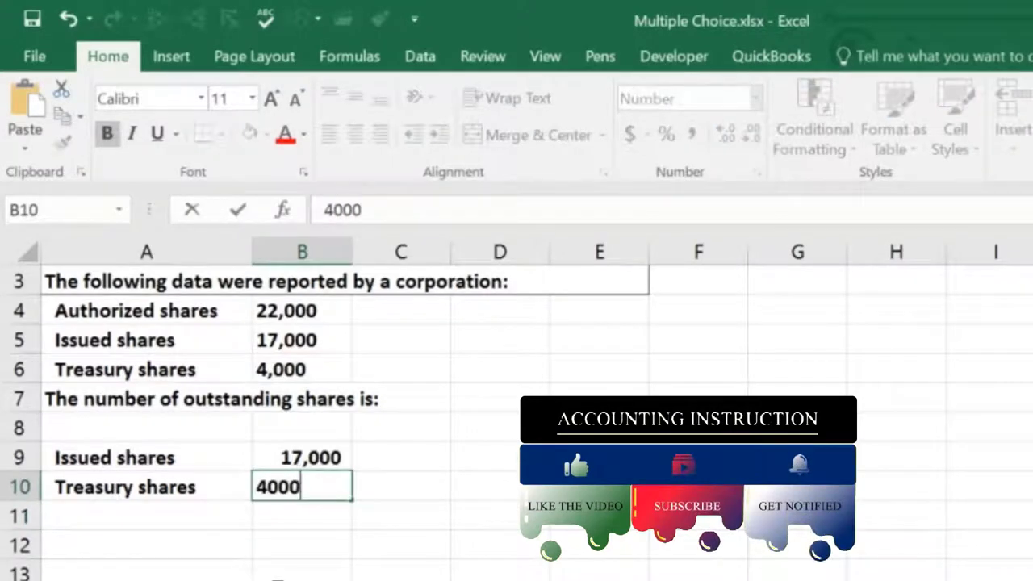
pyautogui.write('00')
pyautogui.press('Return')
# Subtract 4,000 from 17,000 in B11 to get 13,000 outstanding shares.
pyautogui.write('=')
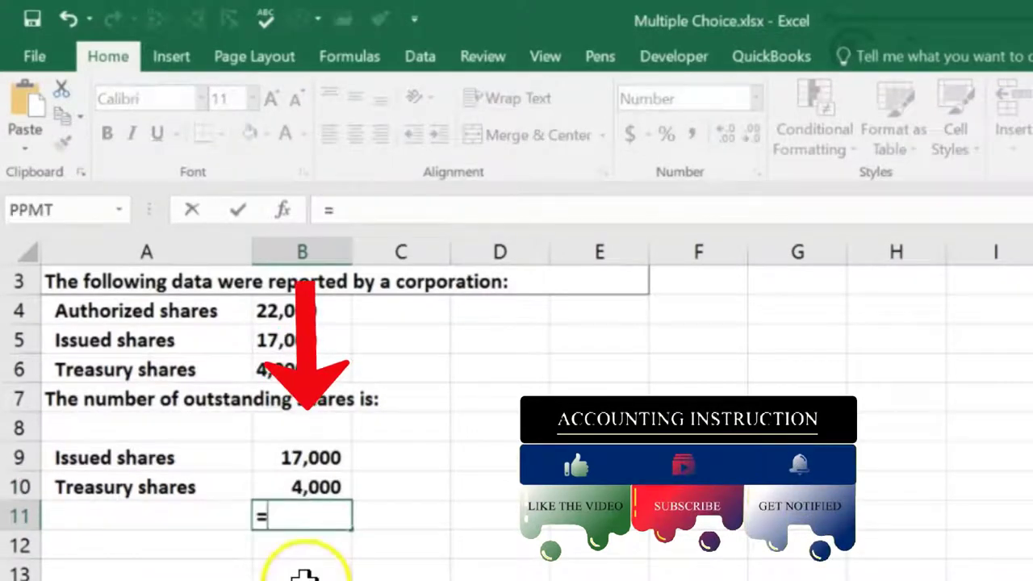
pyautogui.click(326, 456)
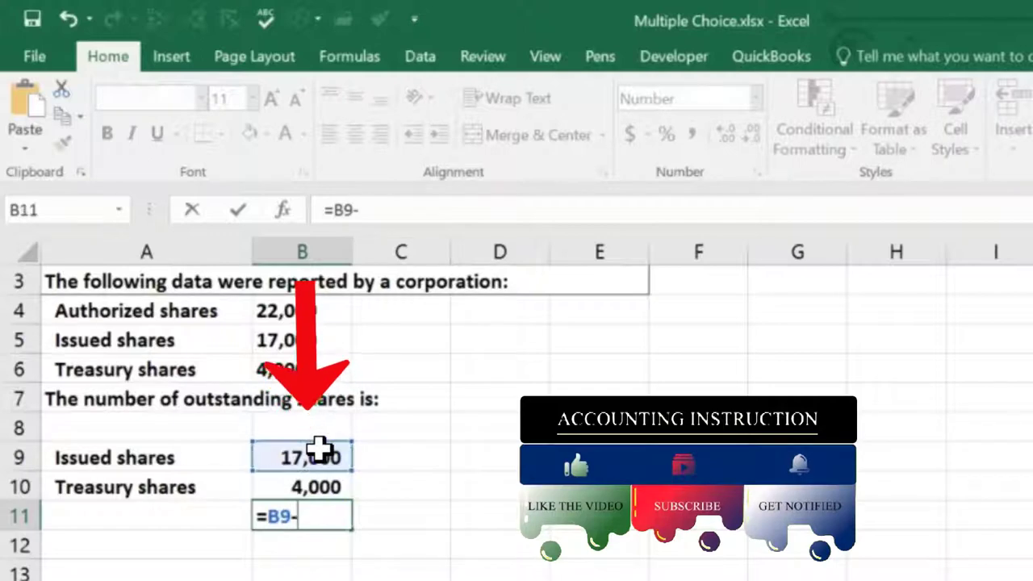
pyautogui.click(316, 490)
pyautogui.press('Return')
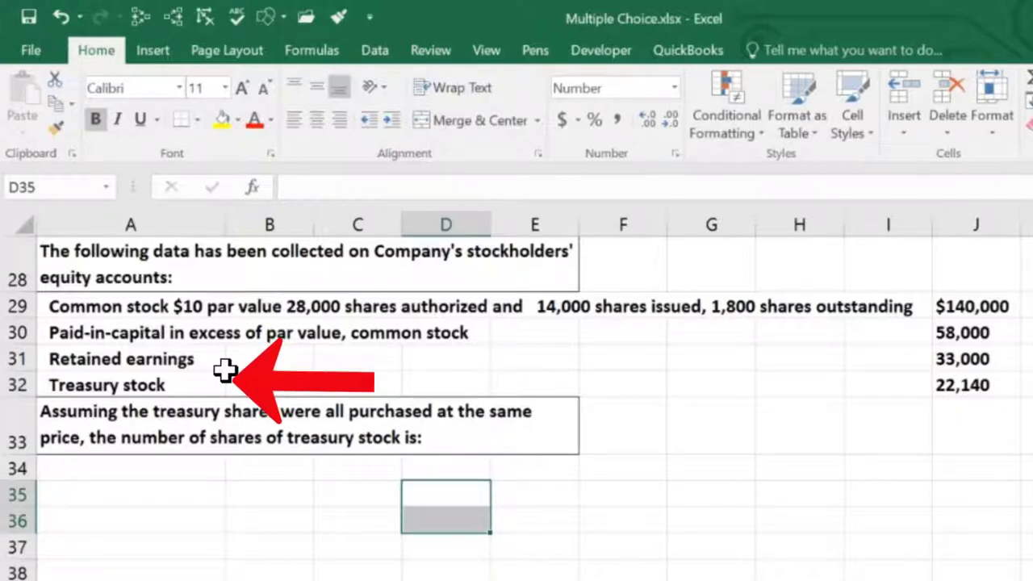
pyautogui.click(601, 492)
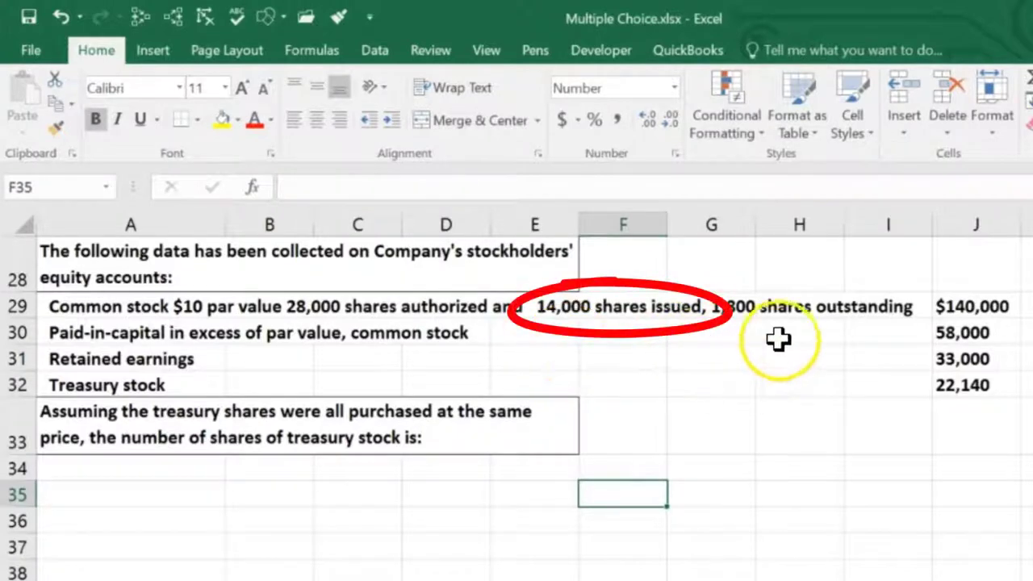
pyautogui.click(949, 308)
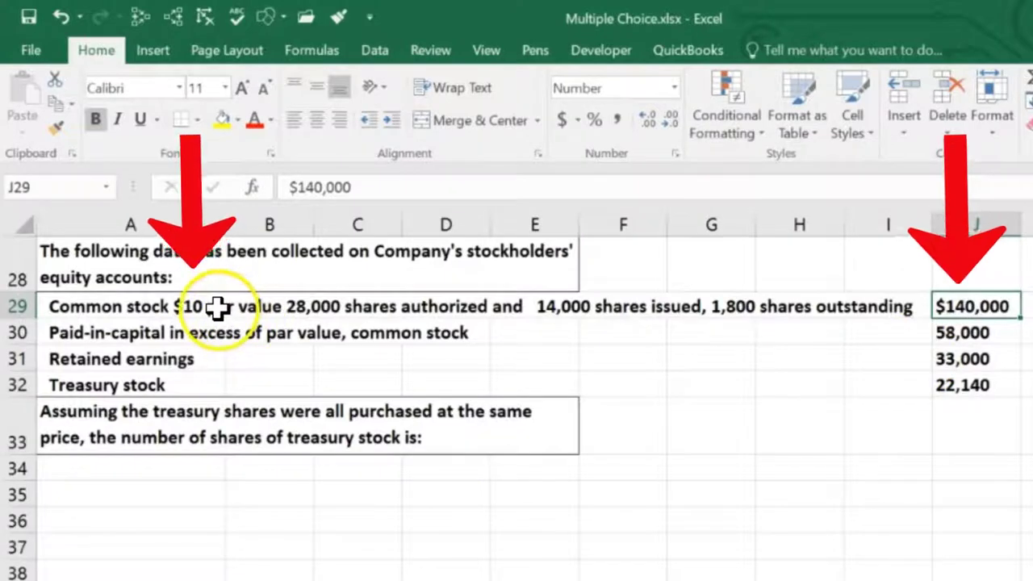
pyautogui.click(526, 485)
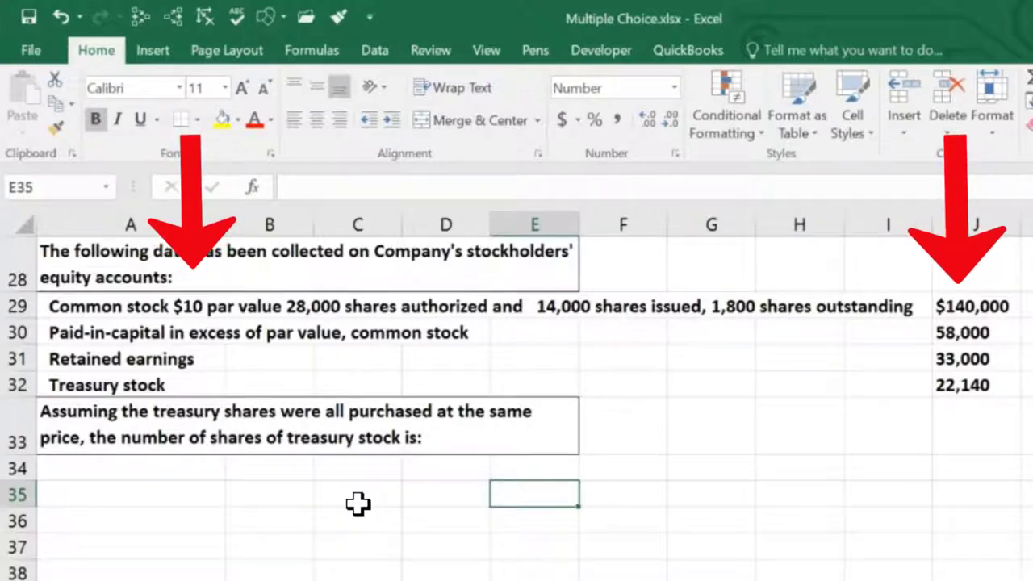
pyautogui.write('14000')
# Enter 14,000 and 1,800, subtract them in E37 for 12,200, then go to the book-value question.
pyautogui.press('Return')
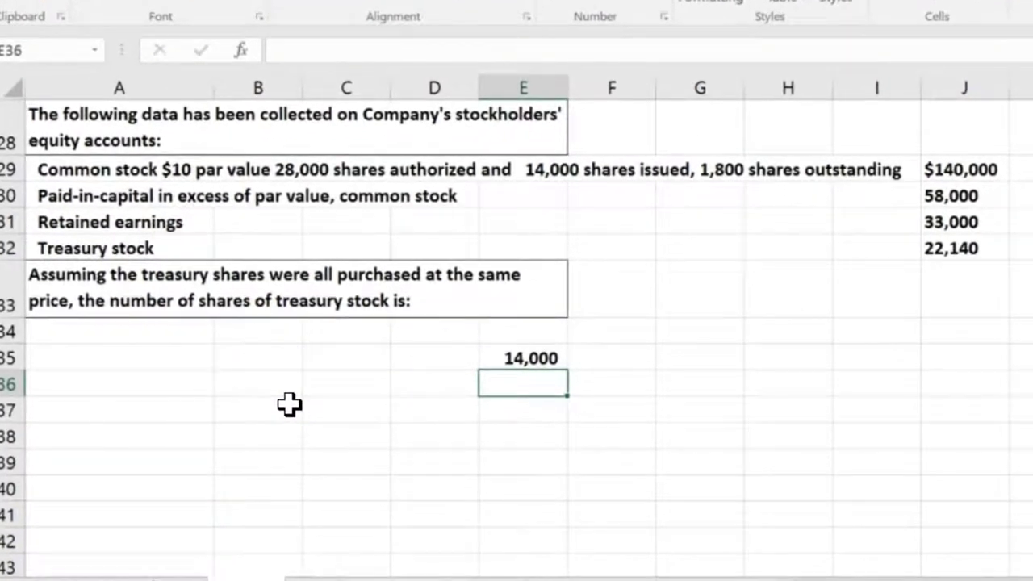
pyautogui.press('Return')
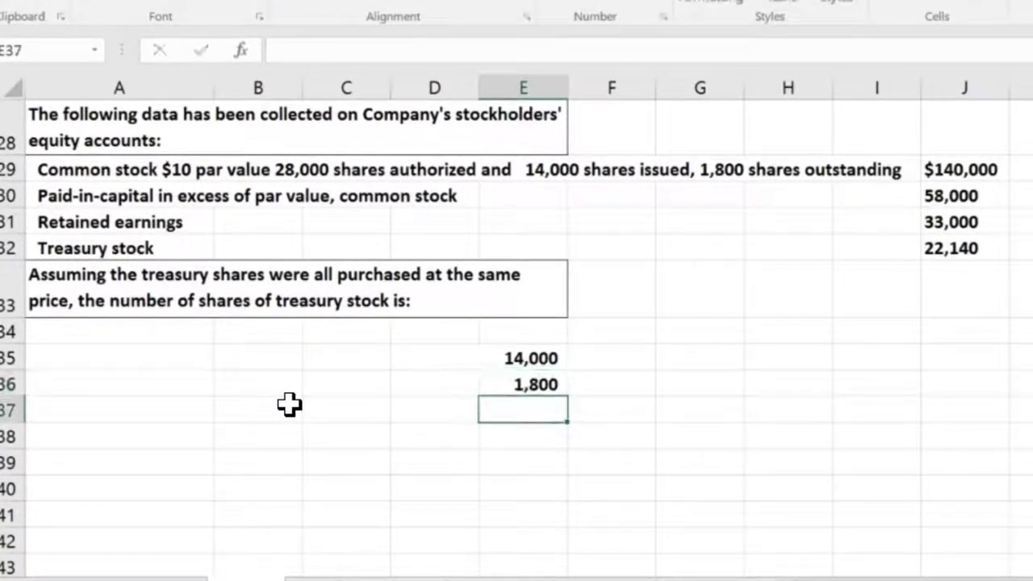
pyautogui.click(501, 359)
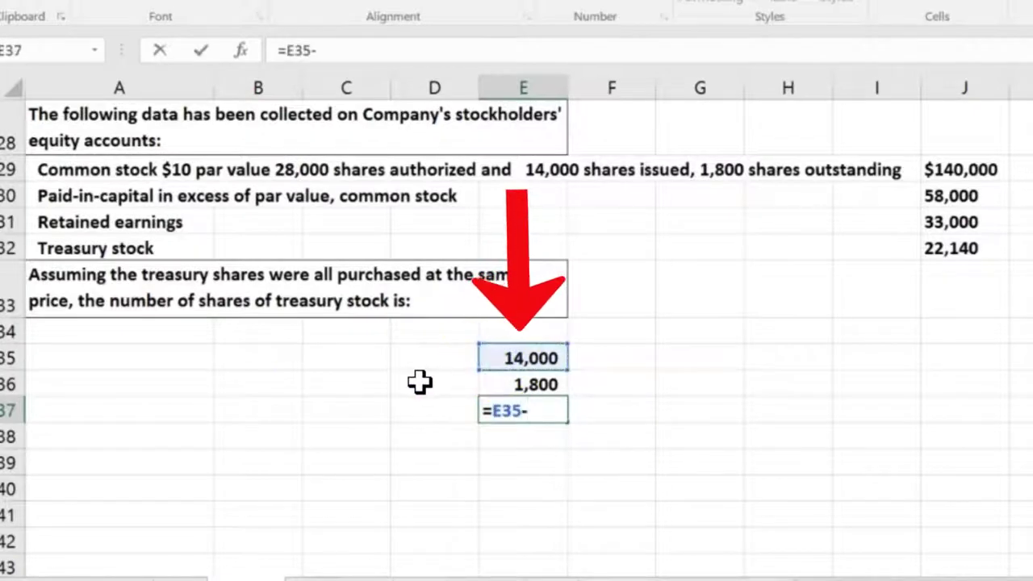
pyautogui.write('-')
pyautogui.click(487, 385)
pyautogui.press('Return')
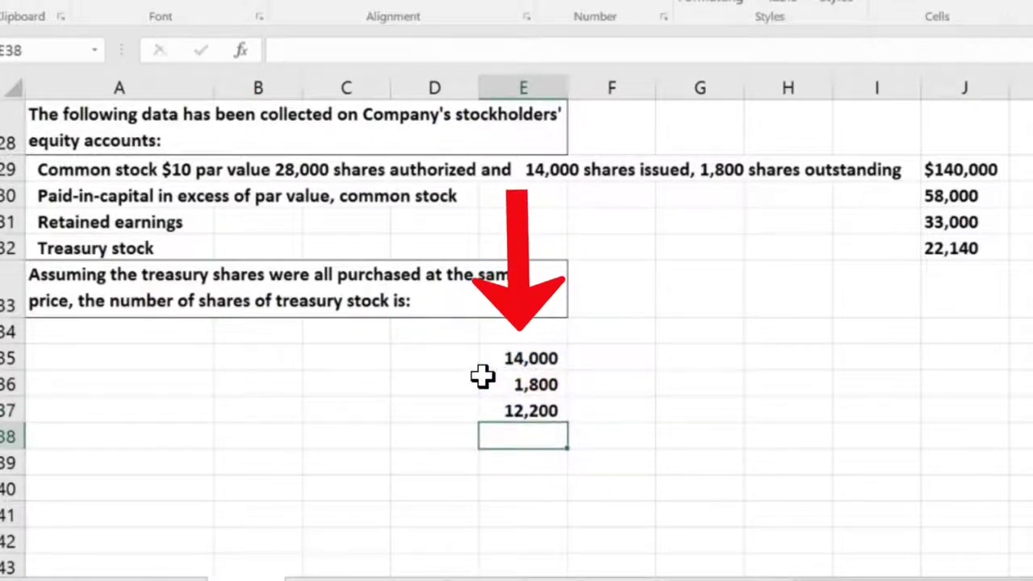
pyautogui.click(461, 407)
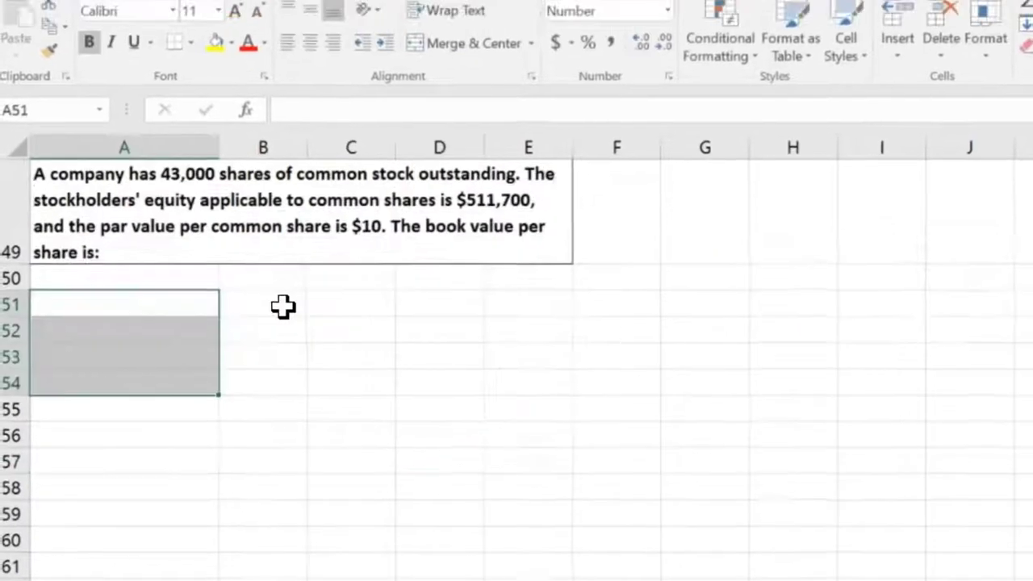
pyautogui.click(282, 307)
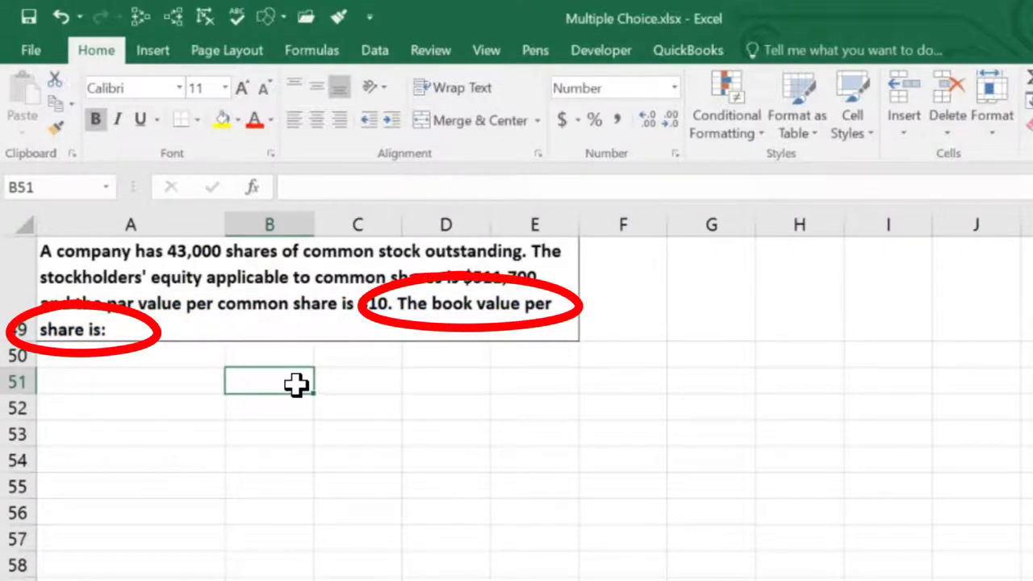
# Enter 511,700 as the stockholders' equity in B51.
pyautogui.click(242, 385)
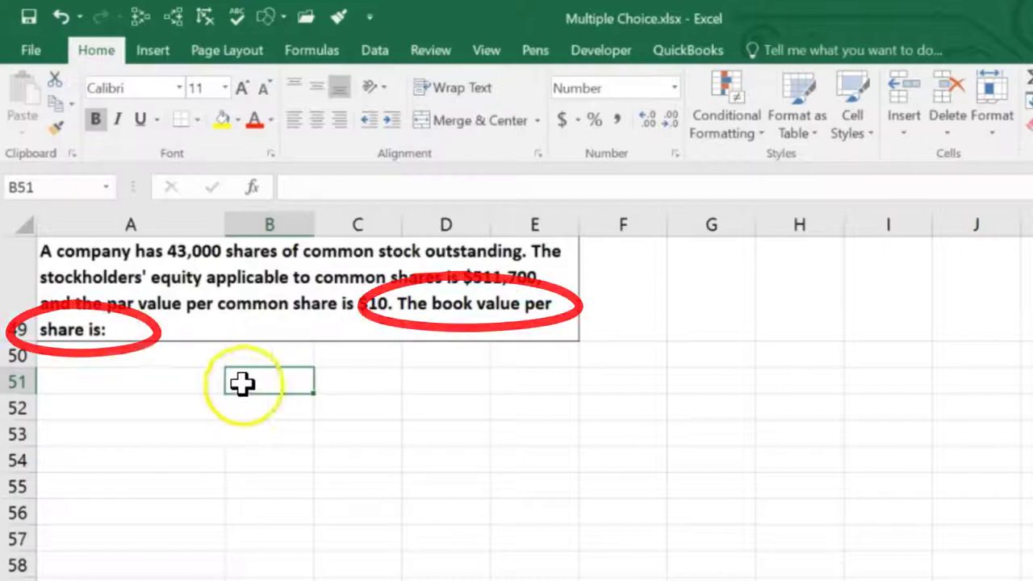
pyautogui.write('511700')
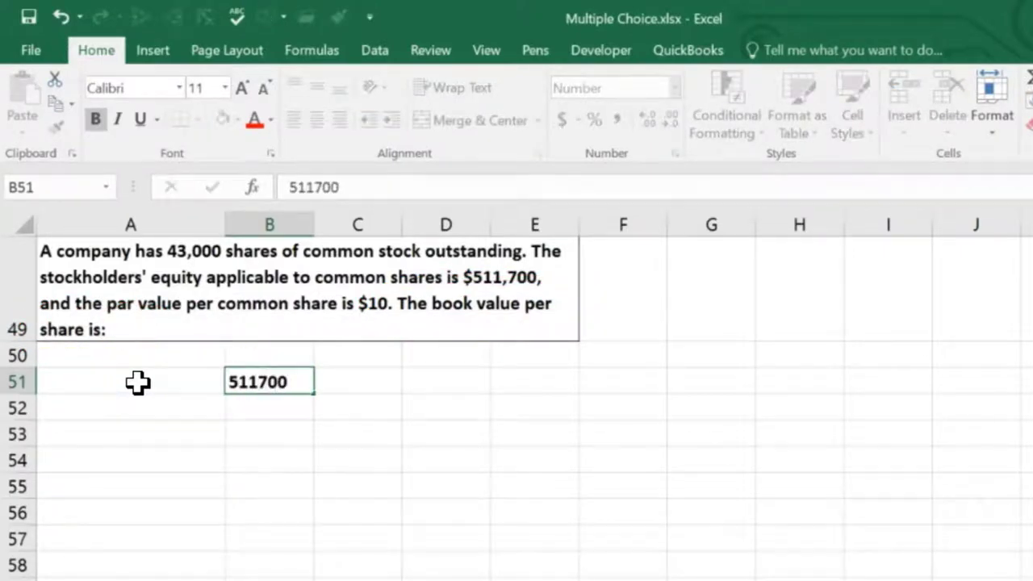
pyautogui.hotkey('ctrl', 'Return')
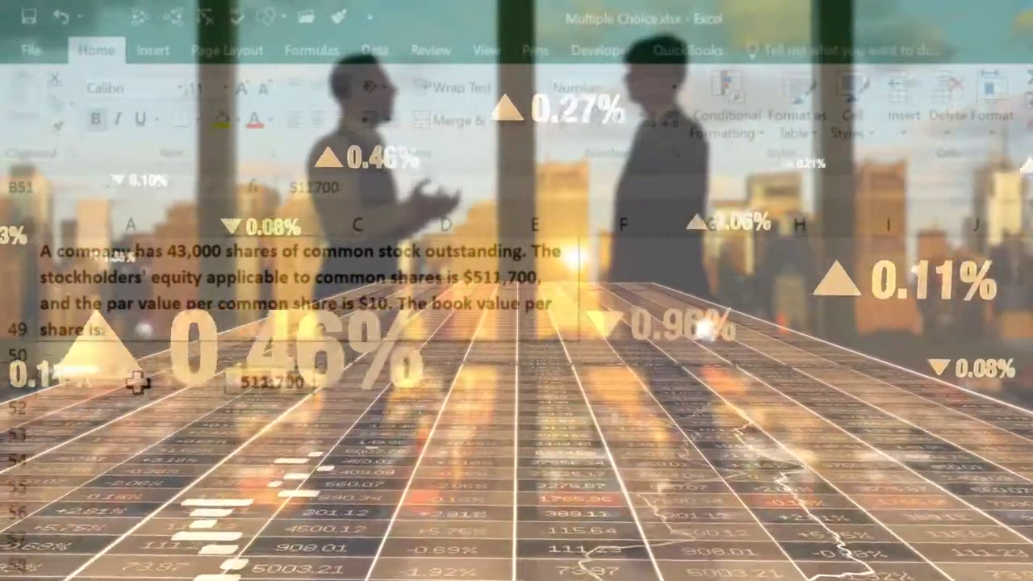
# Enter 43,000 outstanding shares in B52.
pyautogui.press('Return')
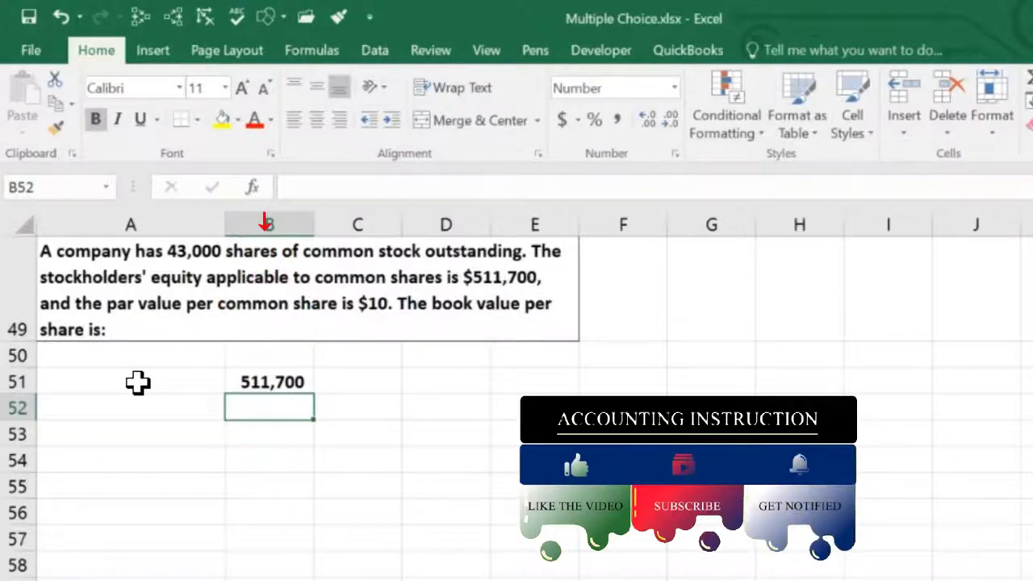
pyautogui.write('3000')
pyautogui.press('Return')
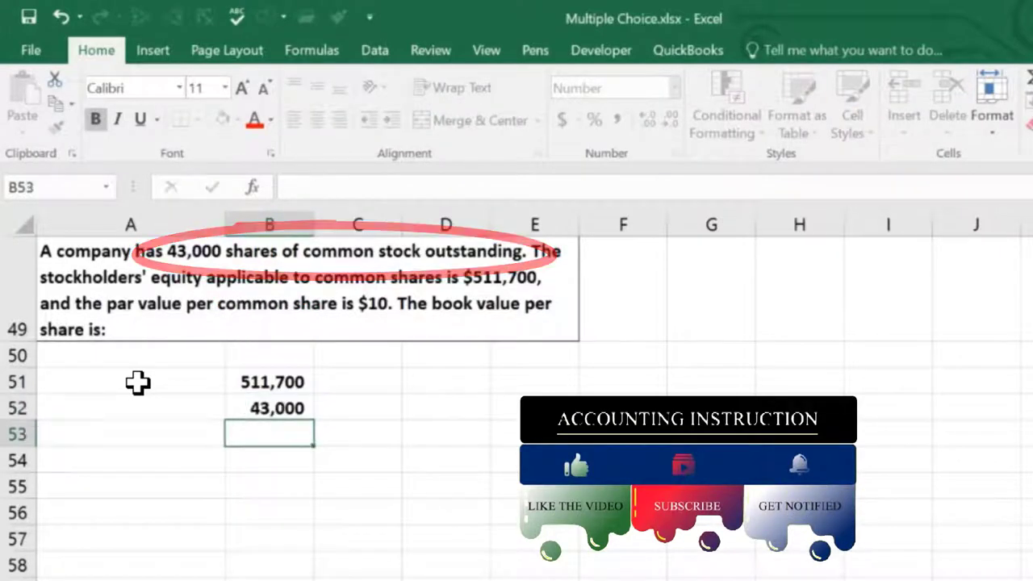
# Divide B51 by B52 in B53 and show the 11.90 book value to two decimals.
pyautogui.write('=')
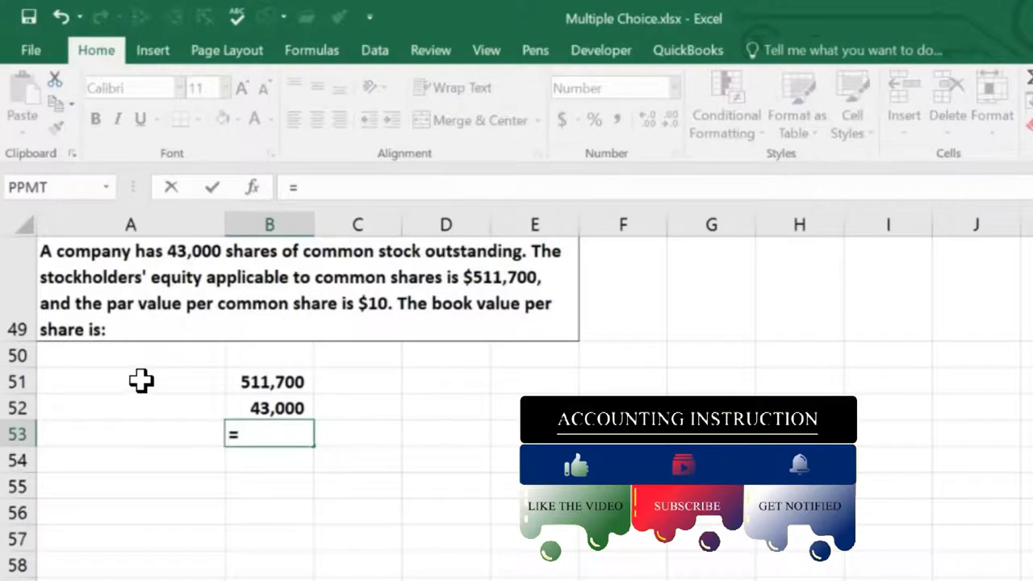
pyautogui.click(284, 385)
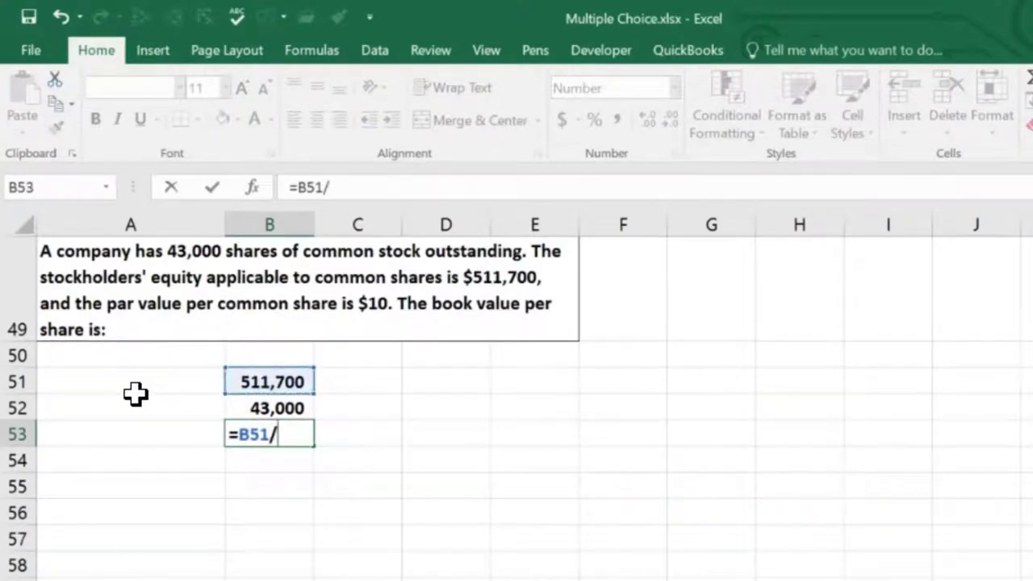
pyautogui.write('/')
pyautogui.click(252, 410)
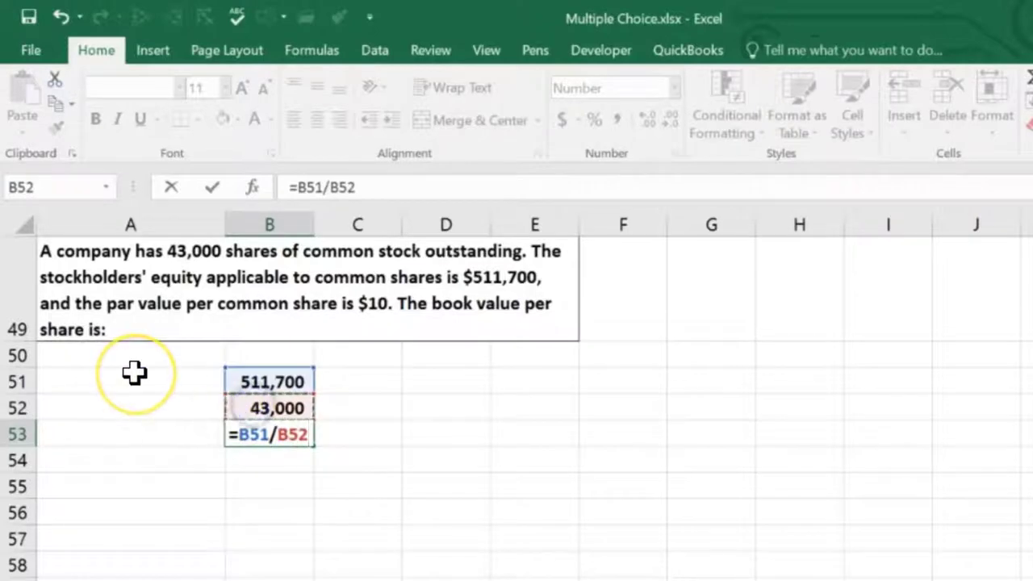
pyautogui.press('Return')
pyautogui.press('Up')
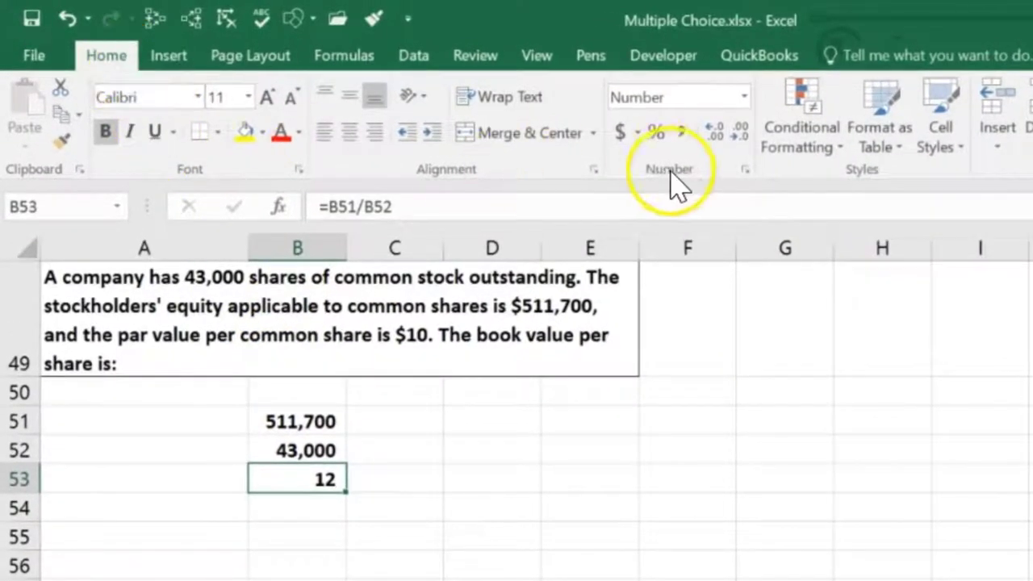
pyautogui.click(715, 134)
pyautogui.click(715, 133)
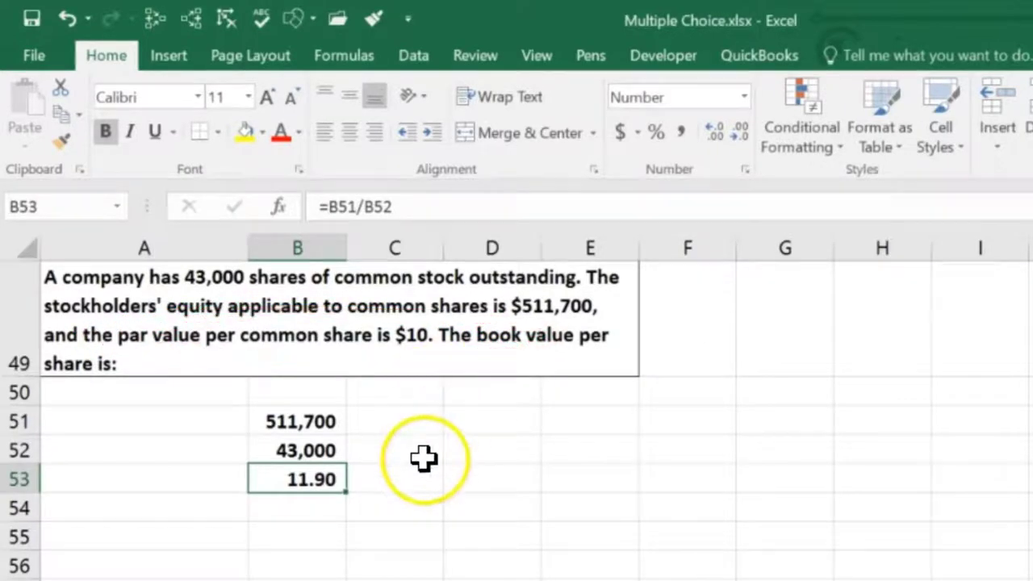
# Deselect the B53 answer cell, leaving the 11.90 book value in place.
pyautogui.click(403, 481)
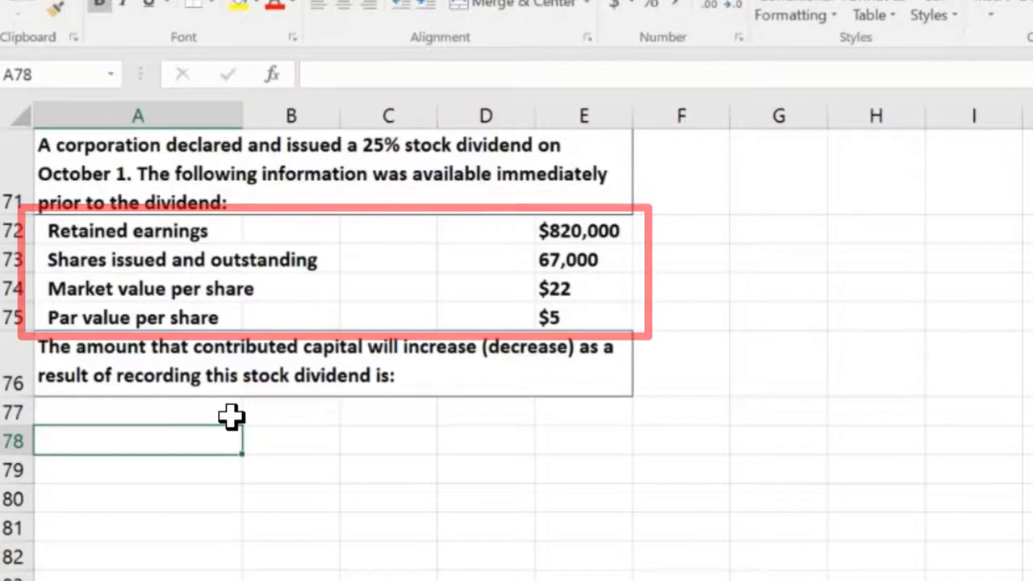
# Enter the label Shares outstanding in A78 with 67,000 in C78.
pyautogui.write('Shares ')
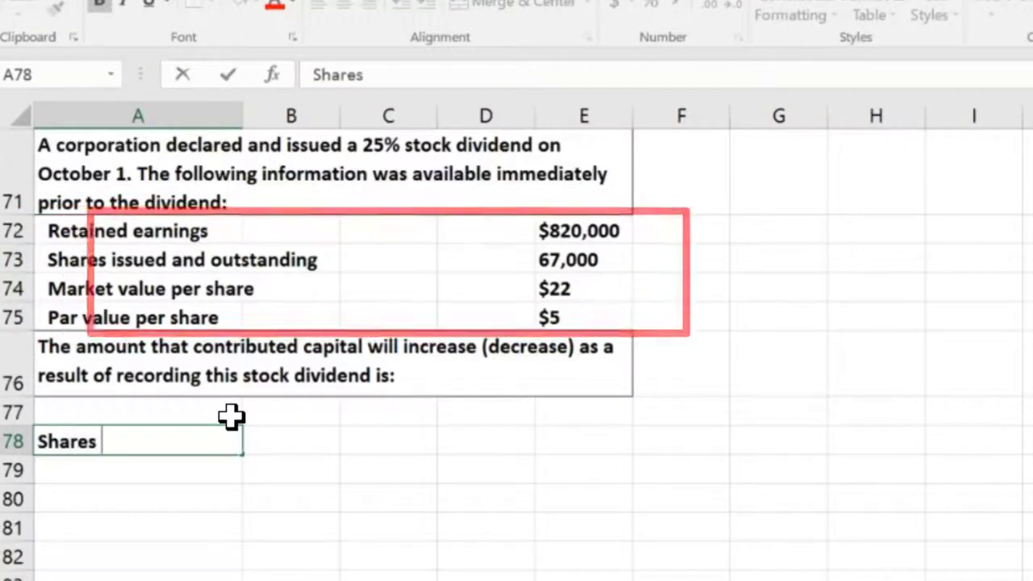
pyautogui.write('o')
pyautogui.press('BackSpace')
pyautogui.write('outsta')
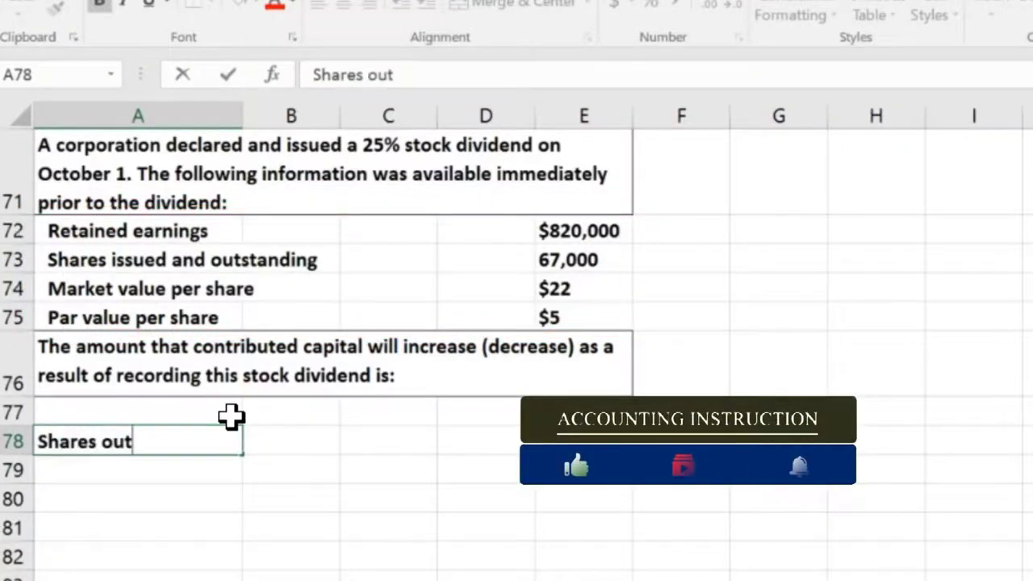
pyautogui.press('Tab')
pyautogui.press('Tab')
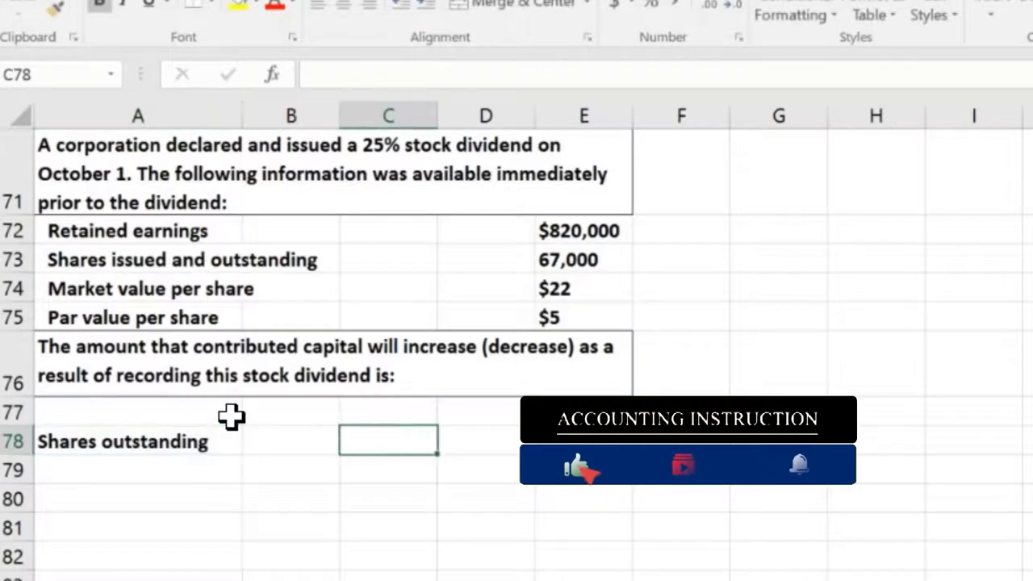
pyautogui.write('67000')
pyautogui.press('Return')
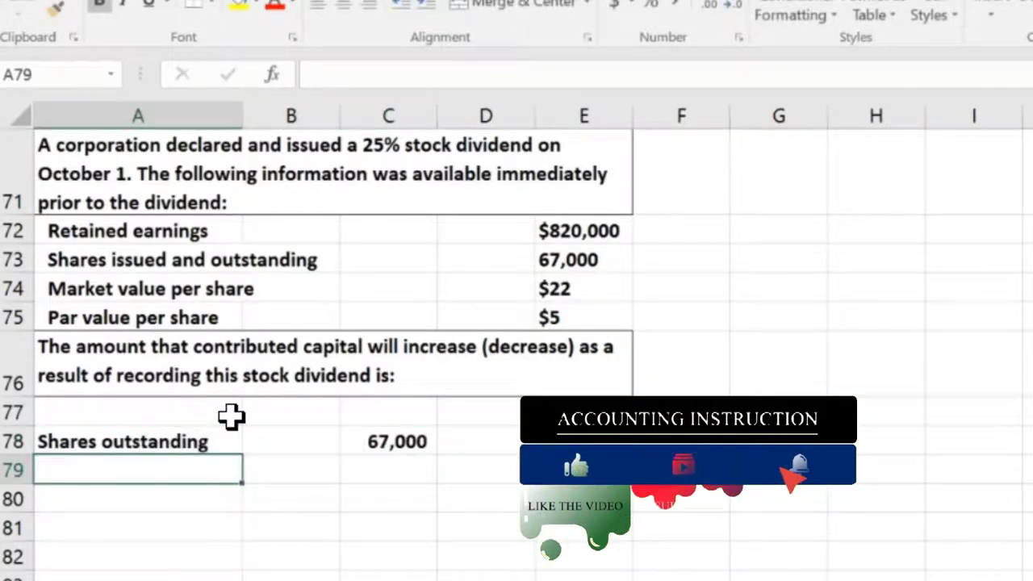
# Enter the dividend rate 0.25 in C79 and format it as 25%.
pyautogui.press('Tab')
pyautogui.press('Tab')
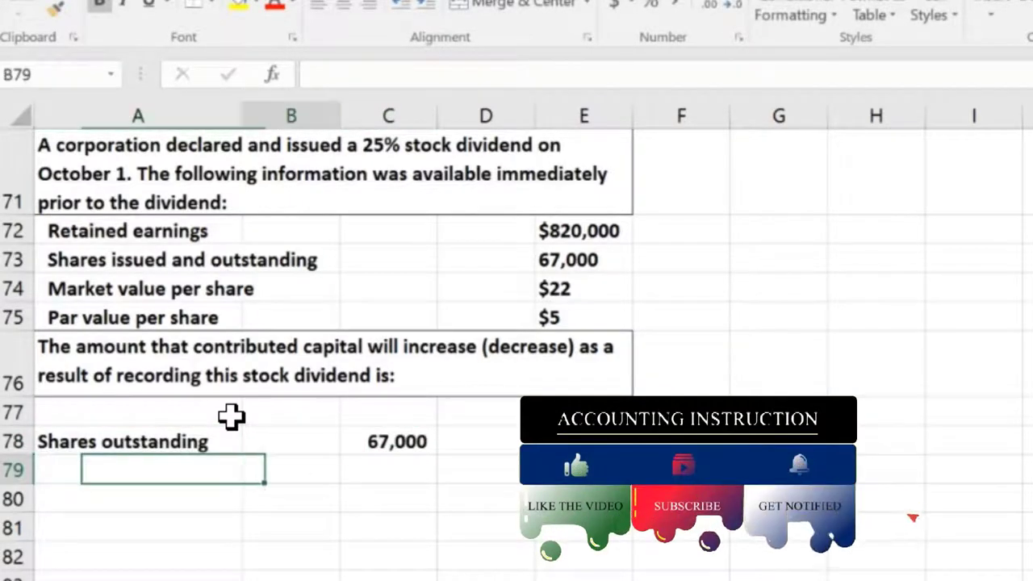
pyautogui.write('.25')
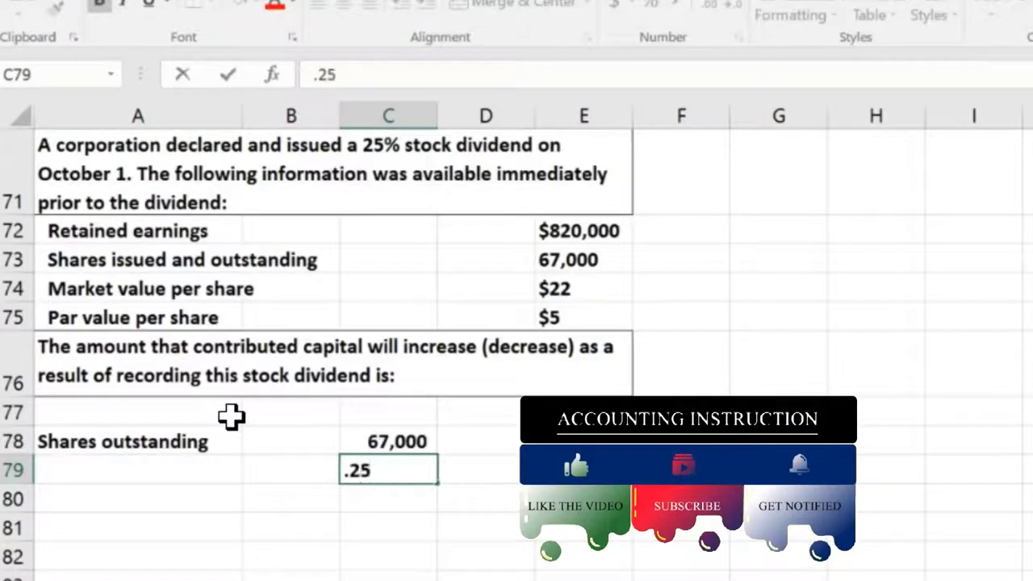
pyautogui.press('Return')
pyautogui.press('Up')
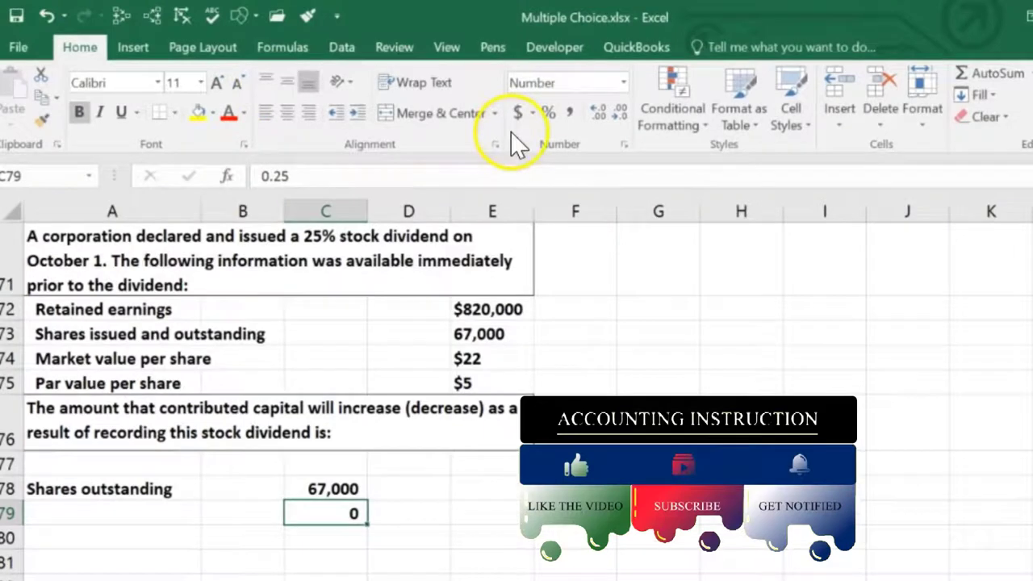
pyautogui.click(594, 112)
pyautogui.click(594, 112)
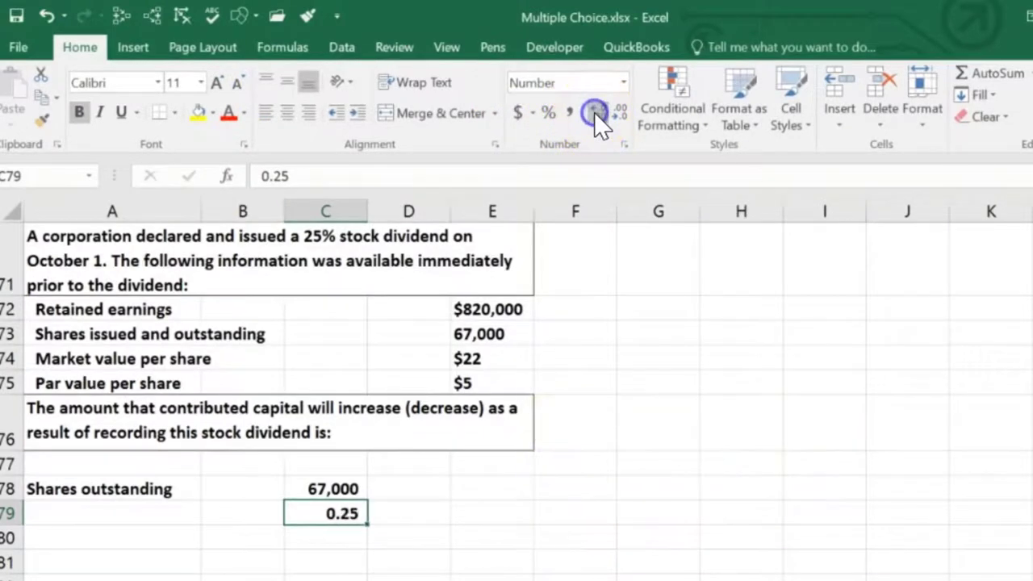
pyautogui.click(546, 111)
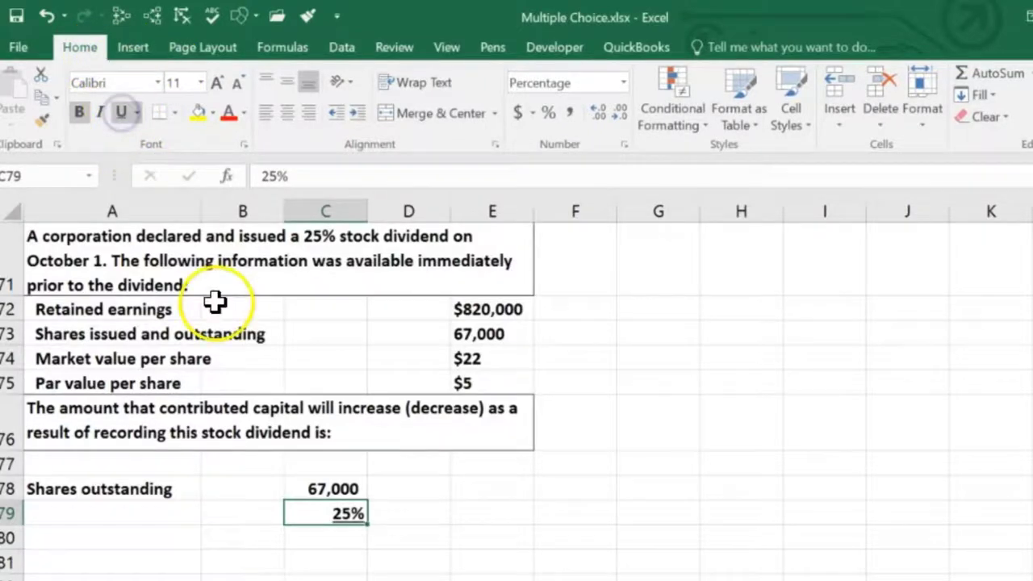
pyautogui.click(326, 537)
# Multiply 67,000 by 25% in C80 to get 16,750 dividend shares.
pyautogui.write('=')
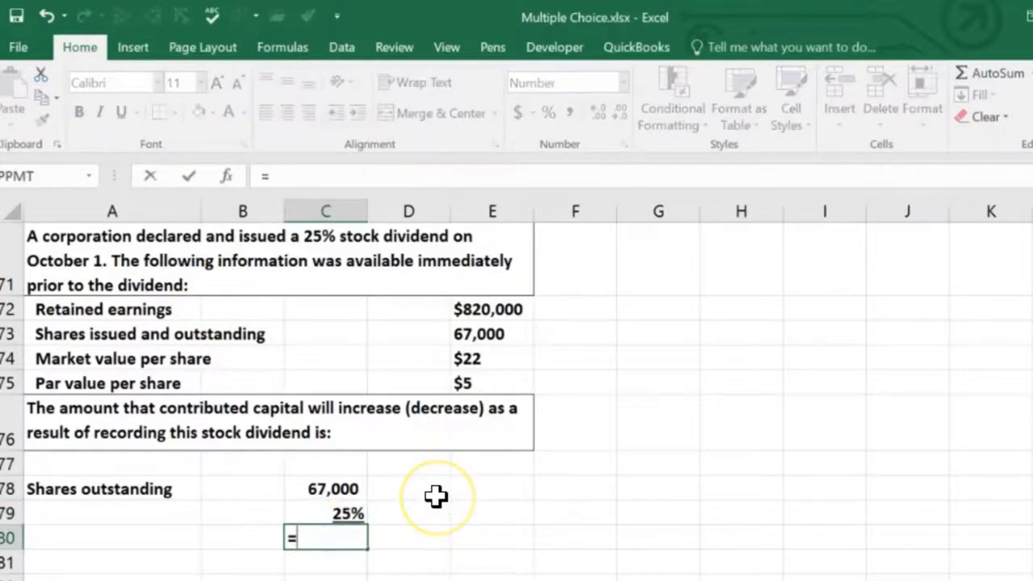
pyautogui.click(352, 488)
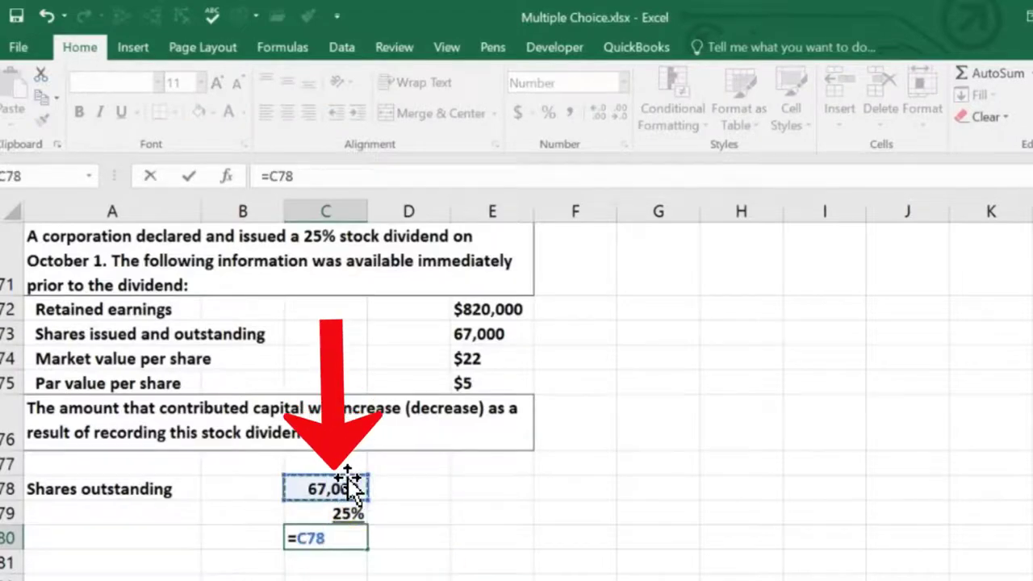
pyautogui.click(345, 513)
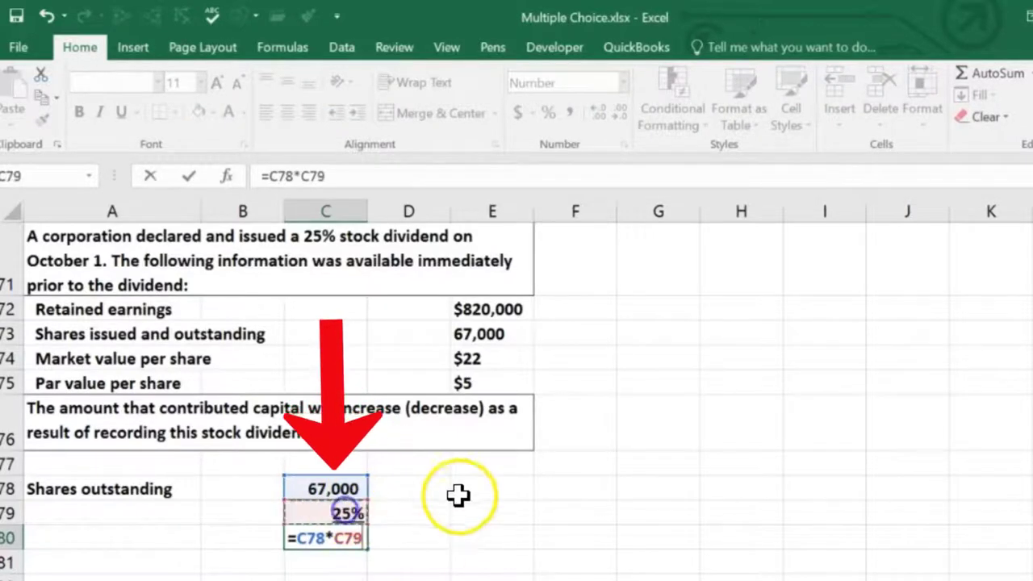
pyautogui.press('Return')
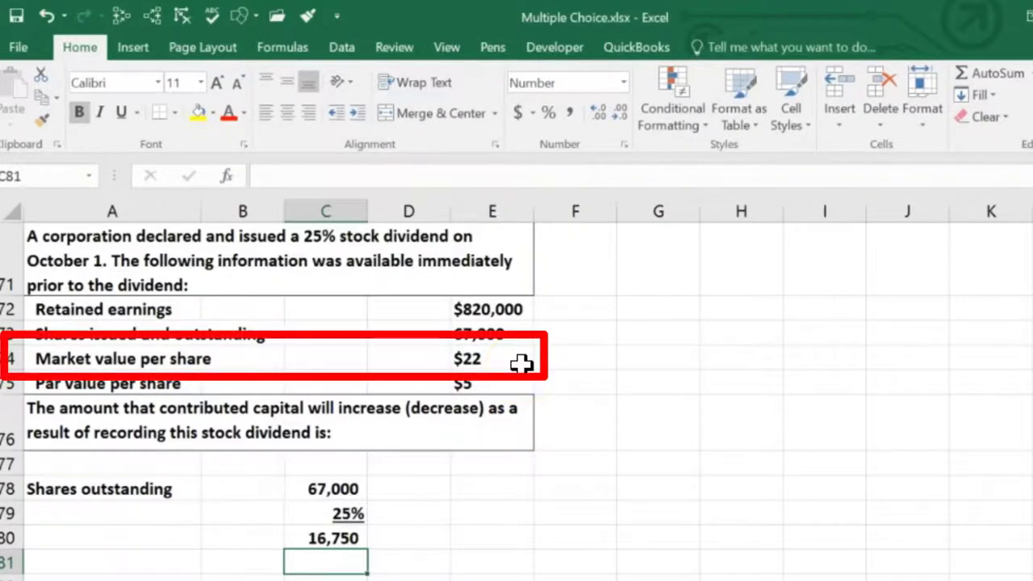
# Enter the 22 market value per share in C81 and underline it.
pyautogui.write('22')
pyautogui.press('Return')
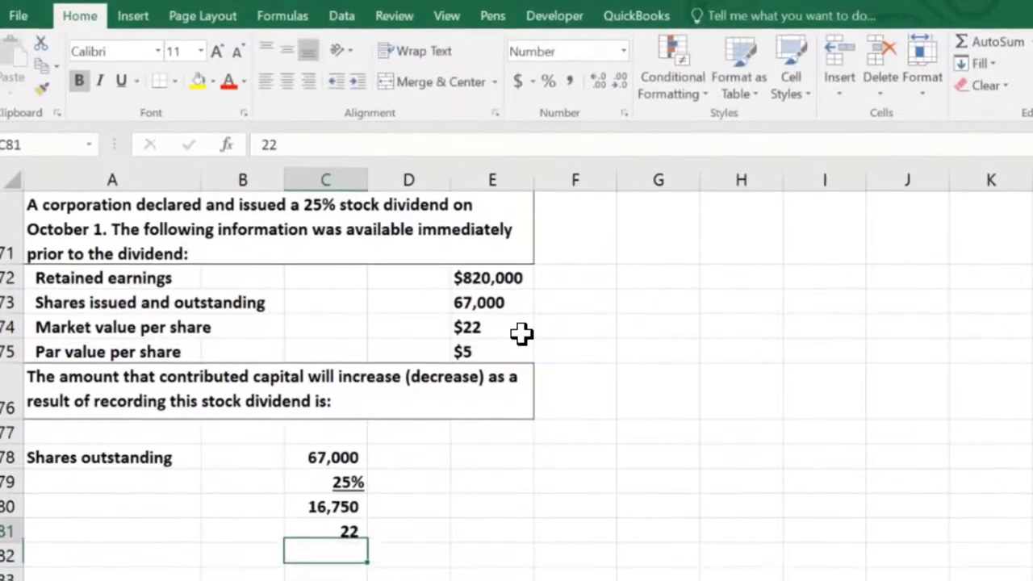
pyautogui.press('Up')
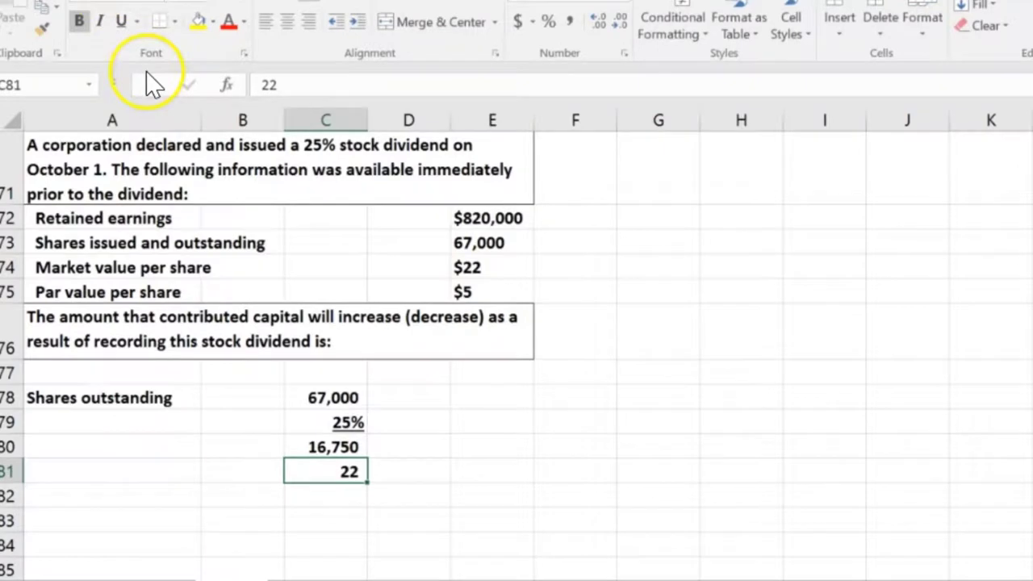
pyautogui.click(123, 23)
pyautogui.press('Return')
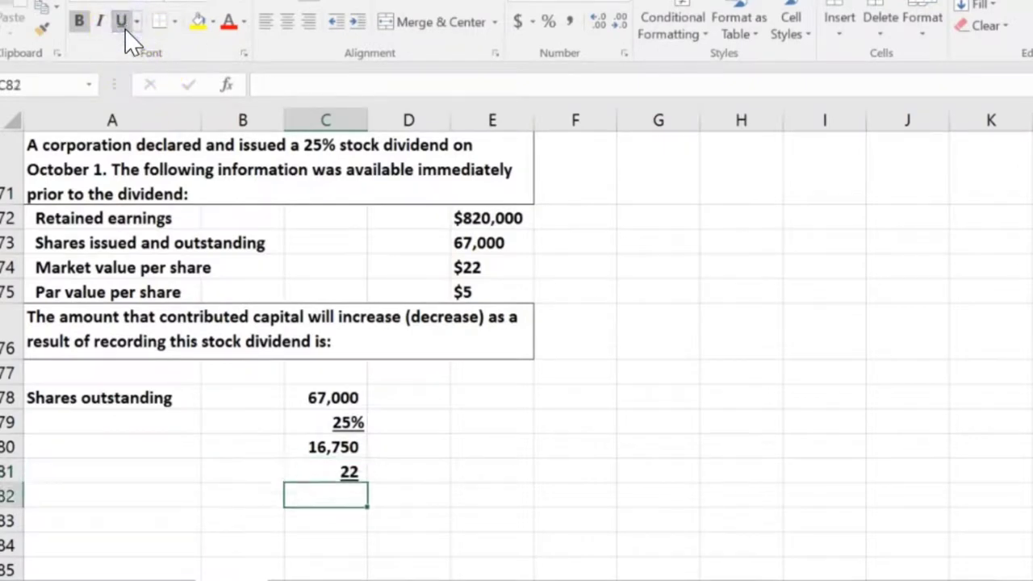
# Multiply 16,750 by 22 in C82 to give 368,500.
pyautogui.write('=')
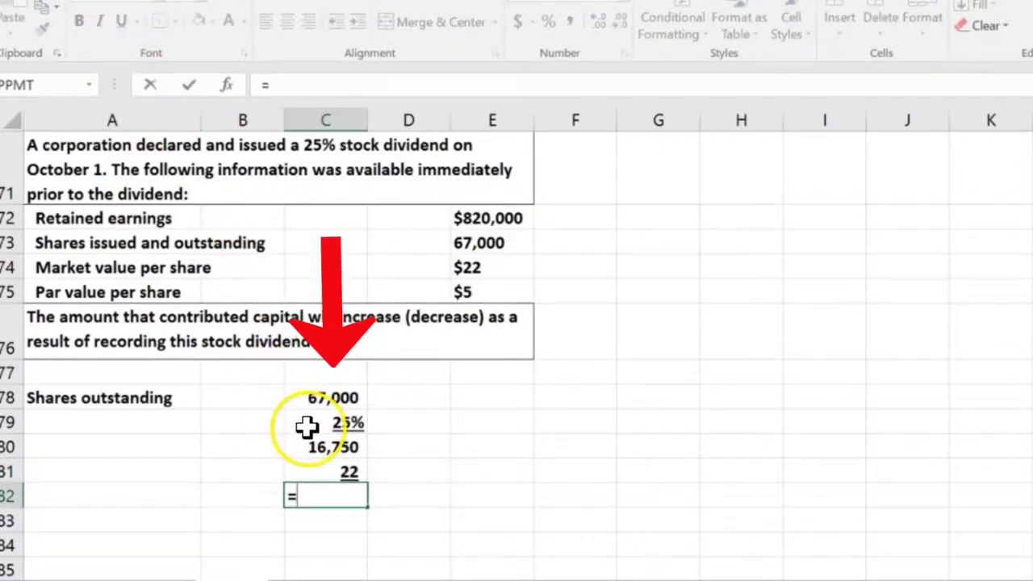
pyautogui.press('Up')
pyautogui.press('Up')
pyautogui.write('*')
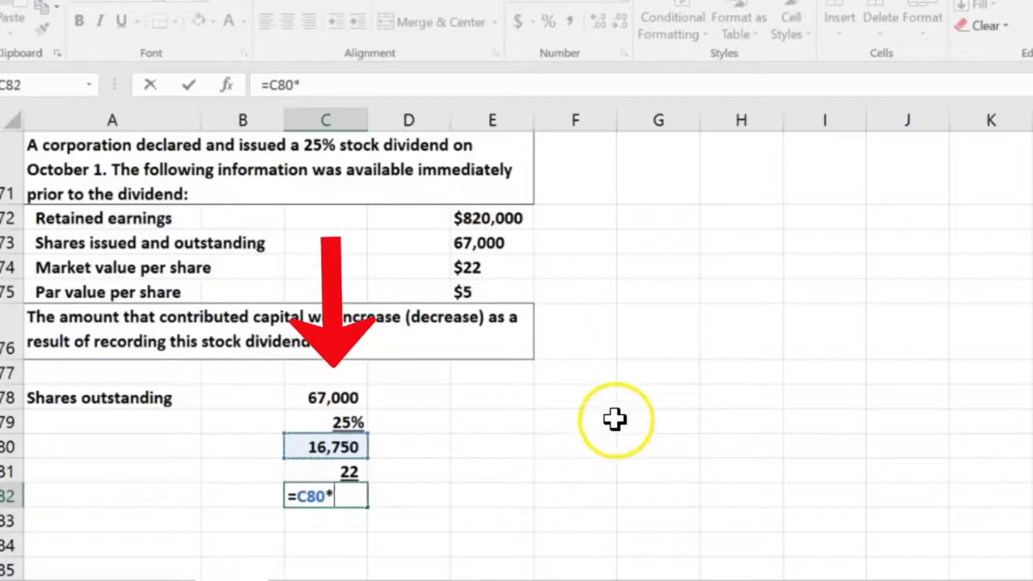
pyautogui.click(356, 468)
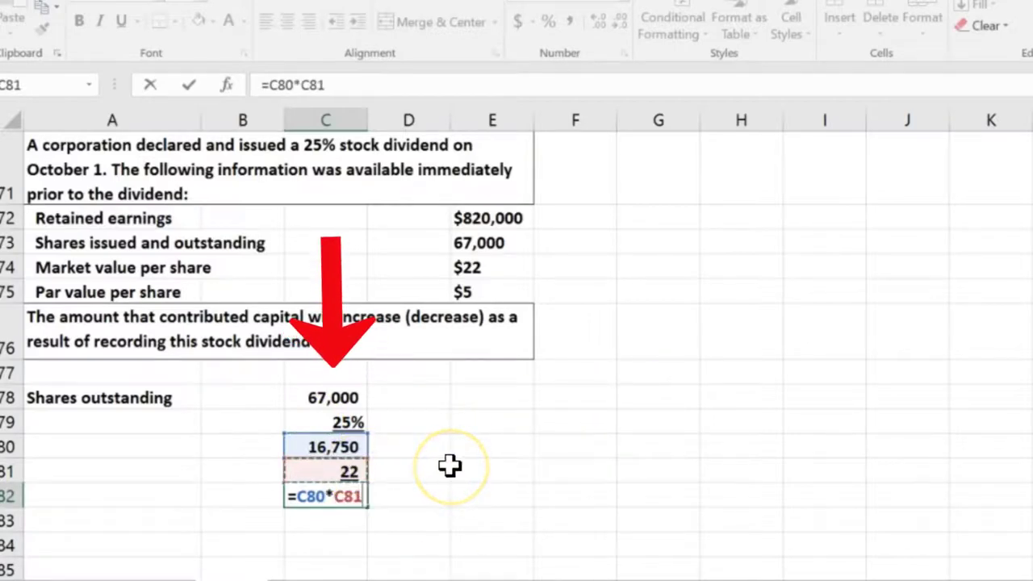
pyautogui.press('Return')
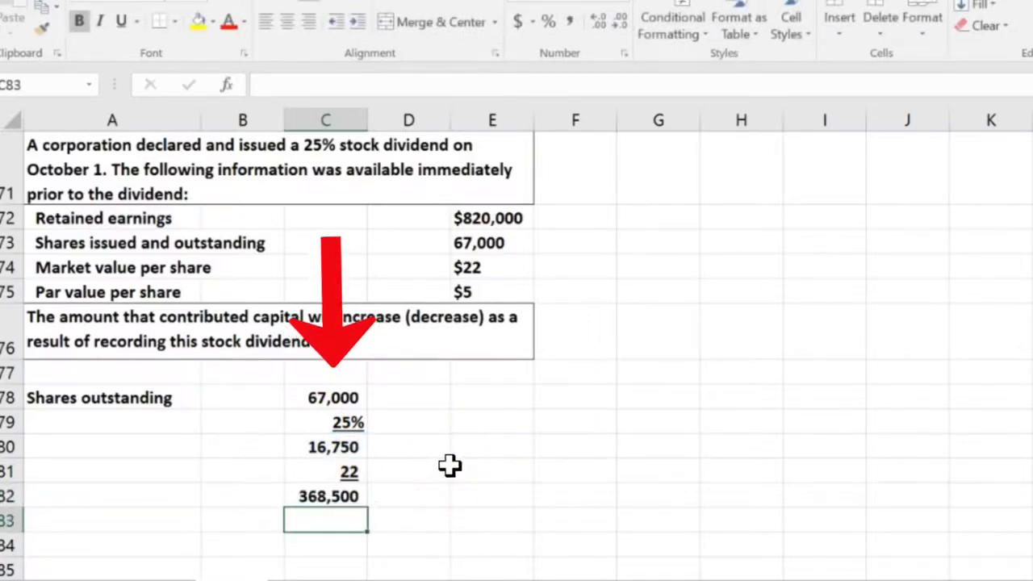